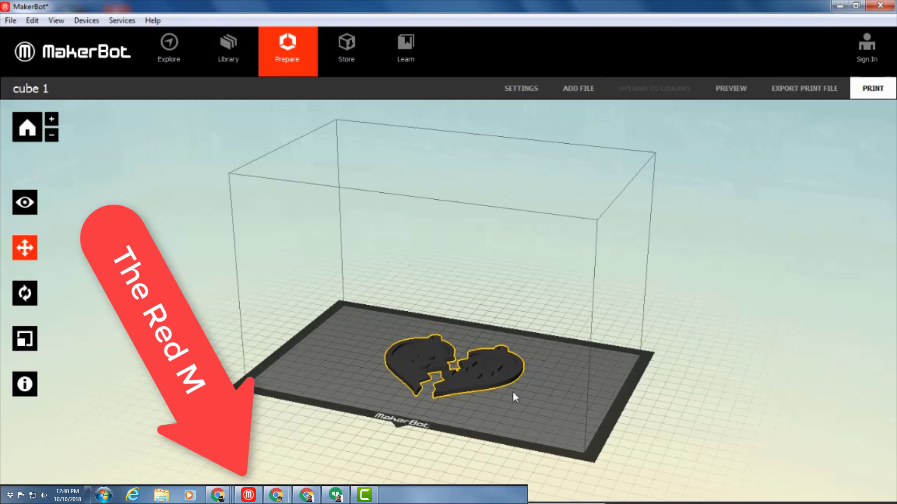
Step: Delete the broken-heart model from the build plate
left_click_drag(513, 394, 490, 393)
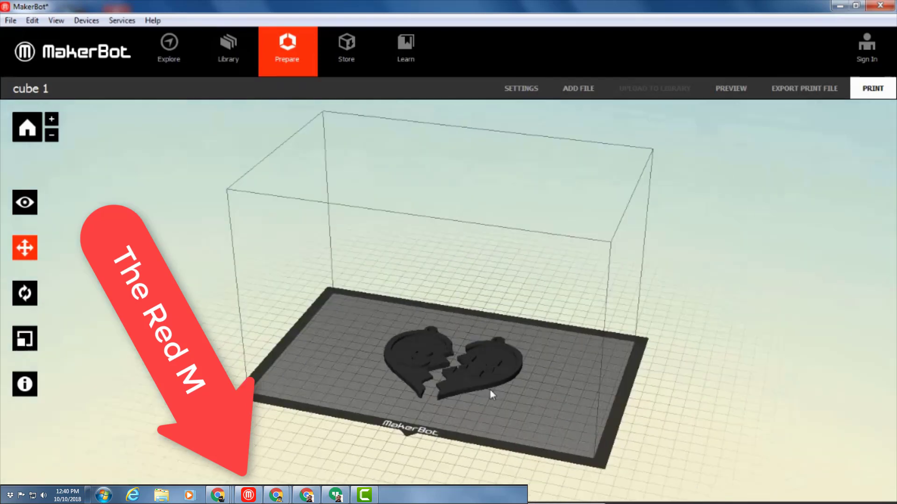
left_click(480, 378)
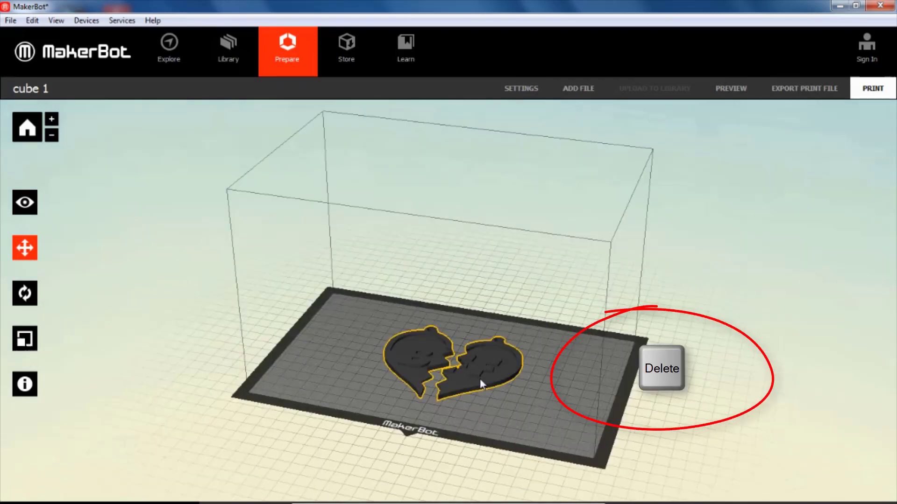
key("Delete")
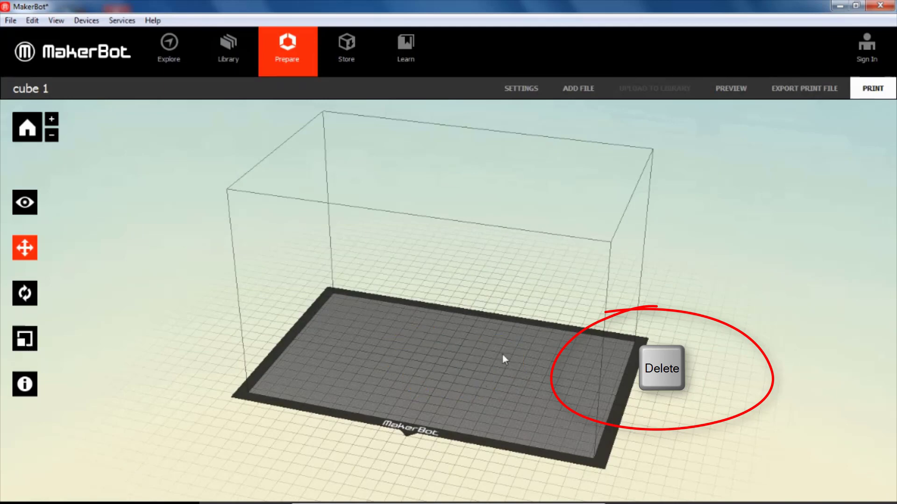
left_click_drag(369, 266, 389, 275)
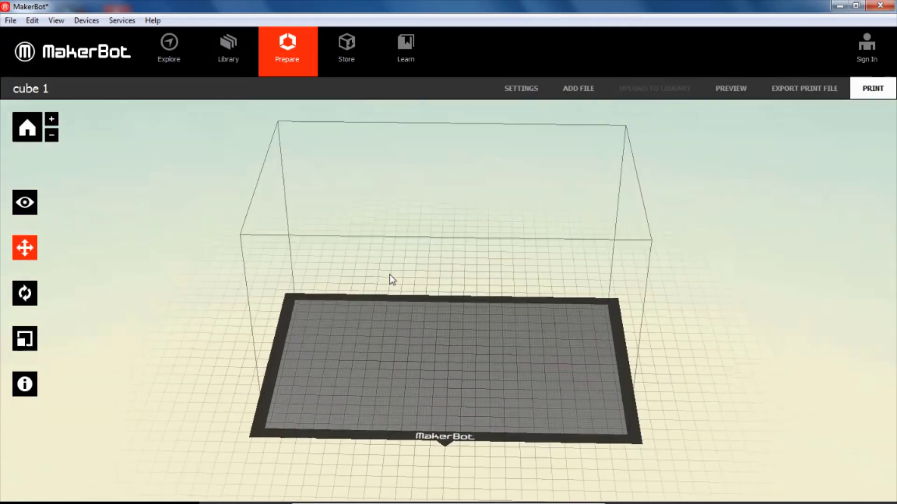
left_click(521, 89)
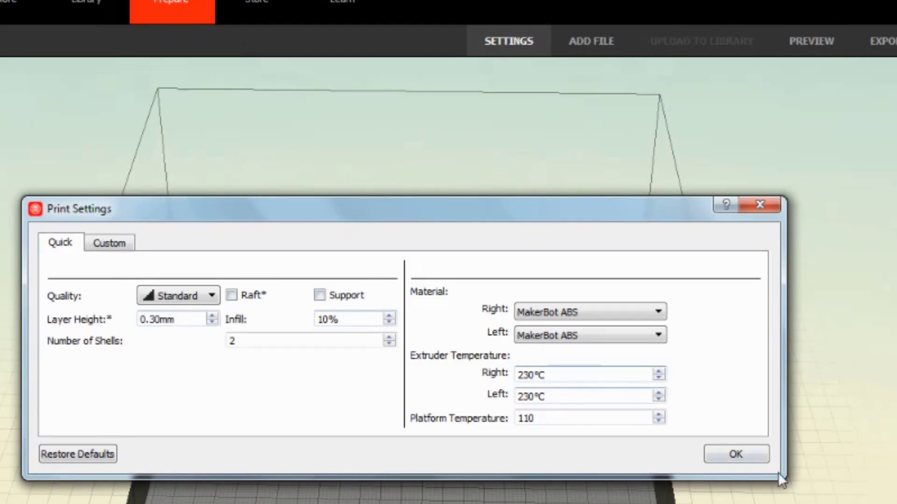
left_click(744, 457)
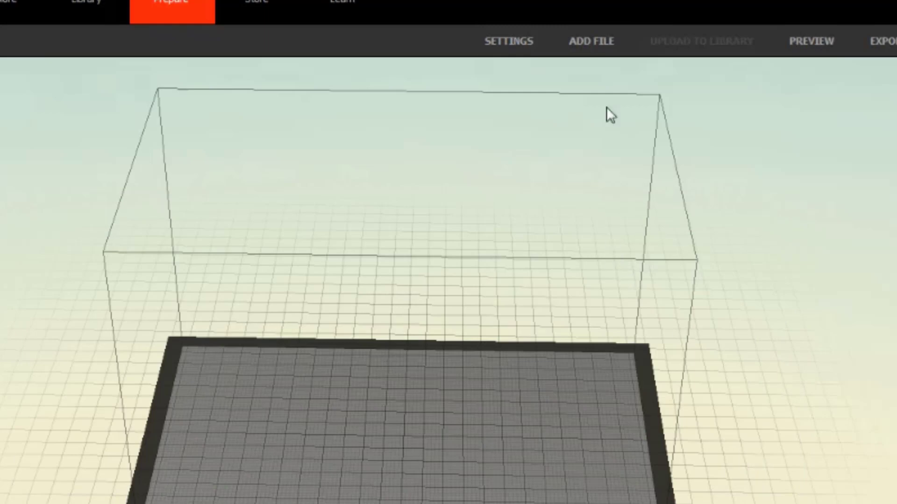
Step: Add the kcb mdh 2018 model from the stl files folder to the build plate
left_click(579, 40)
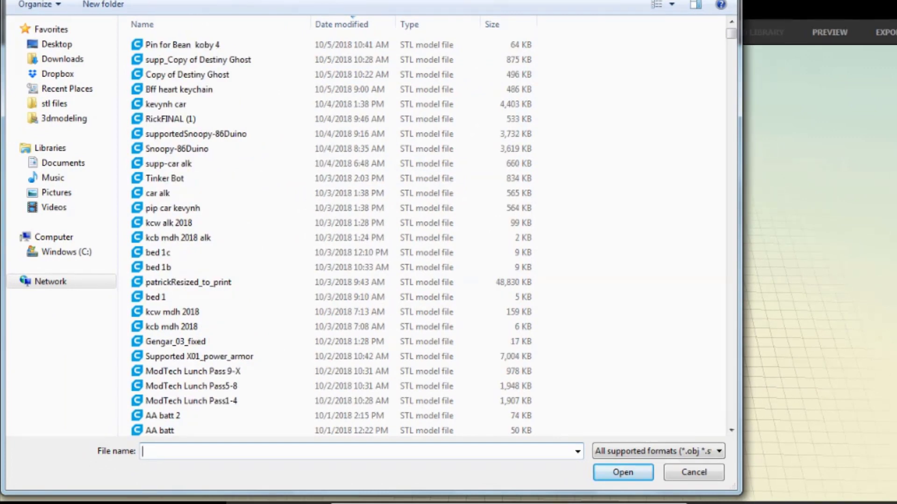
left_click(55, 104)
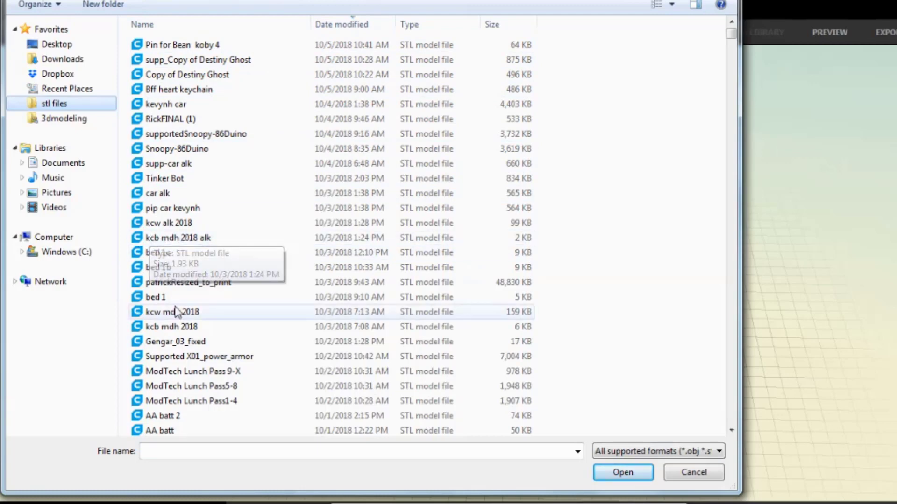
left_click(180, 329)
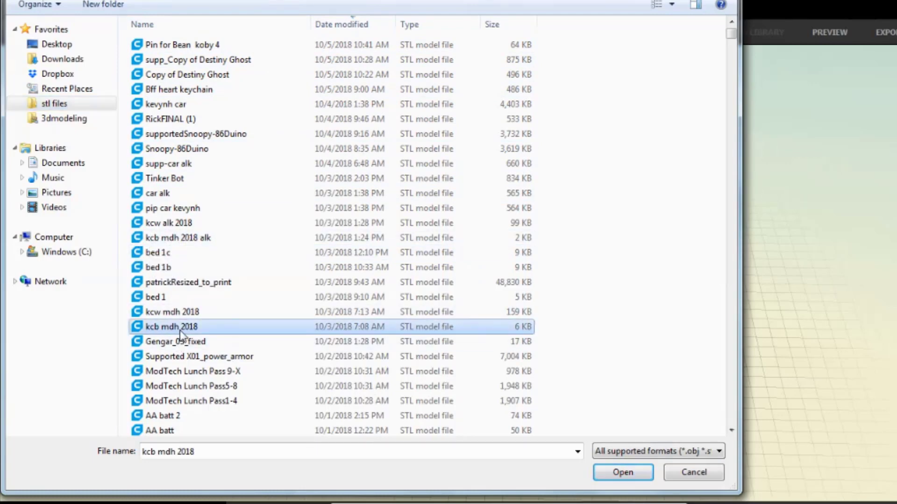
left_click(612, 472)
Step: Centre the kcb mdh 2018 base plate at X and Y 0.00 mm
left_click(565, 334)
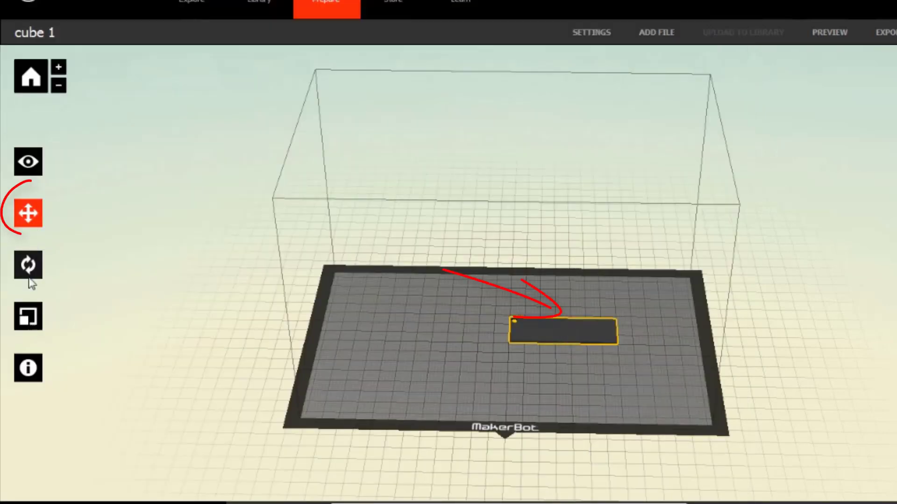
left_click(28, 214)
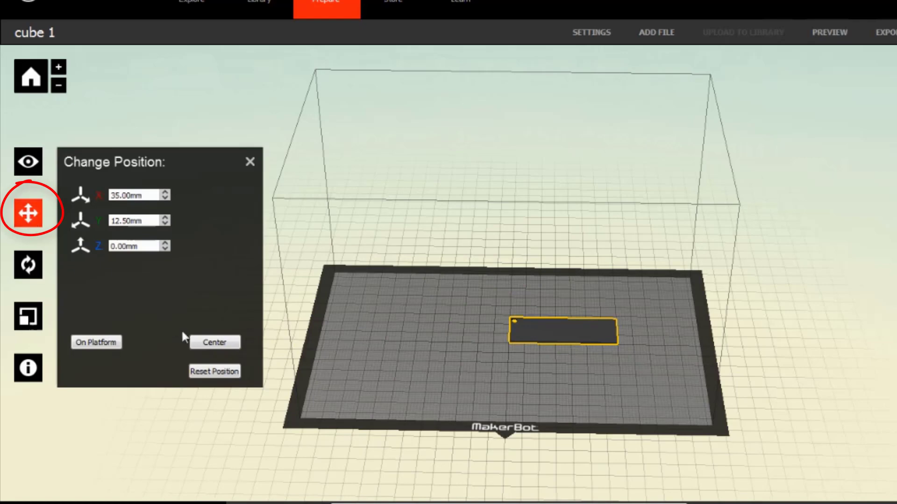
left_click(229, 345)
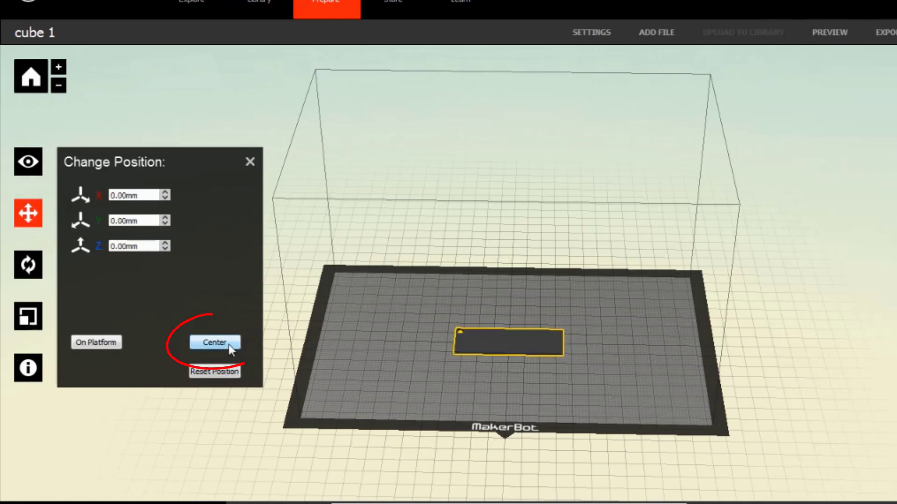
Step: Add the kcw mdh 2018 lettering model to the build plate
left_click(656, 31)
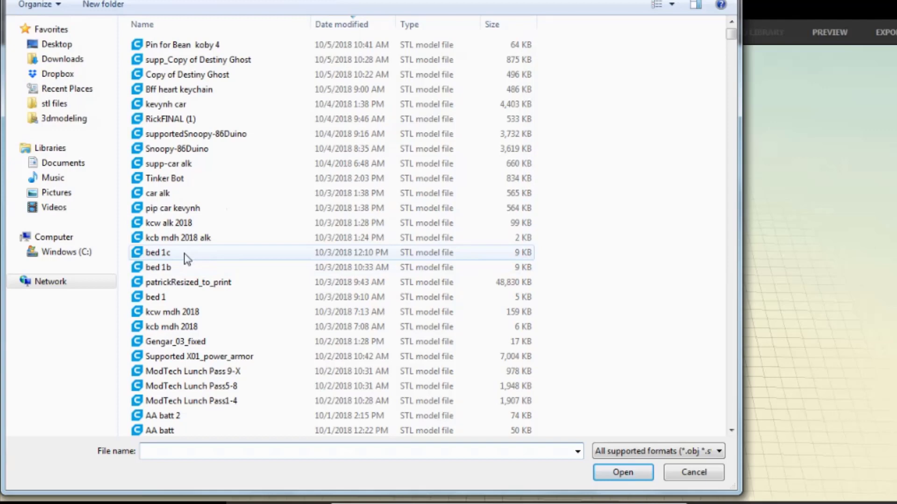
left_click(156, 315)
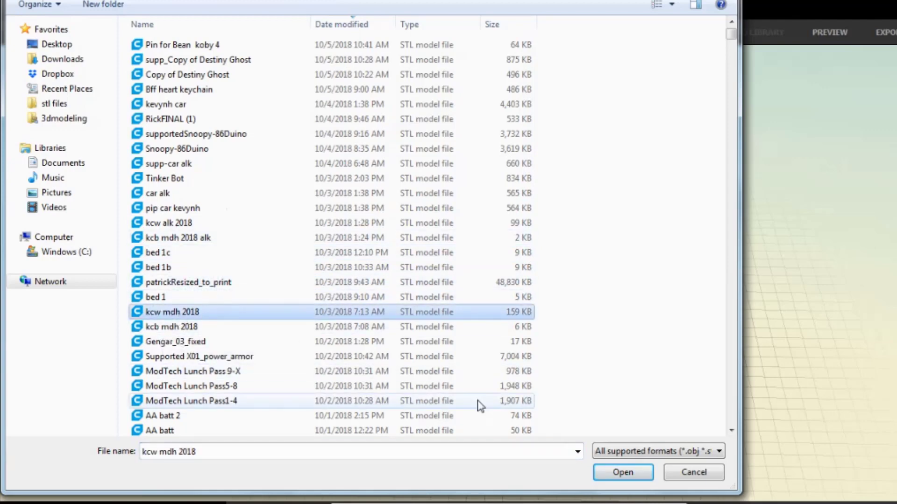
left_click(623, 473)
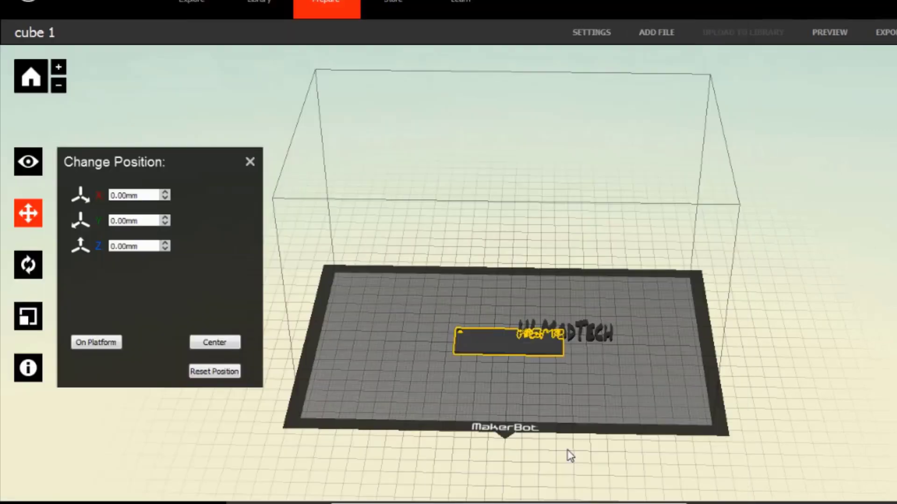
Step: Assign the HLModTech lettering to the Left extruder in Object Information
left_click(598, 334)
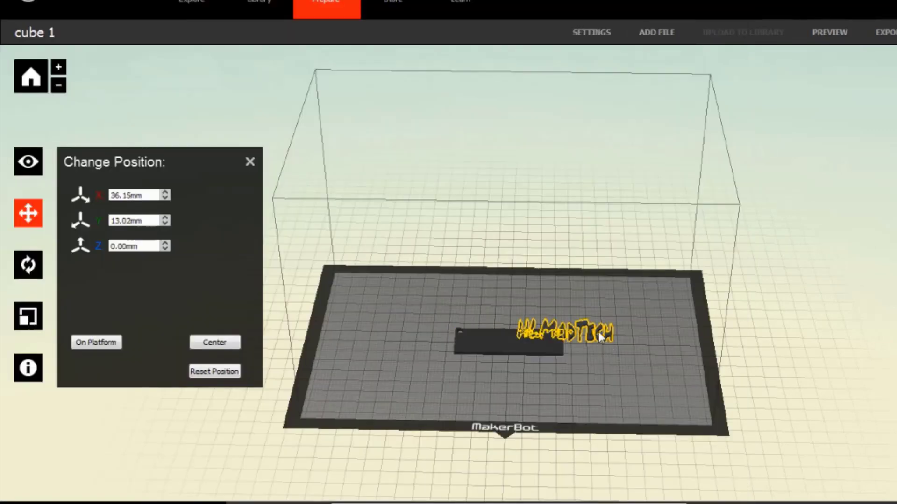
left_click(30, 371)
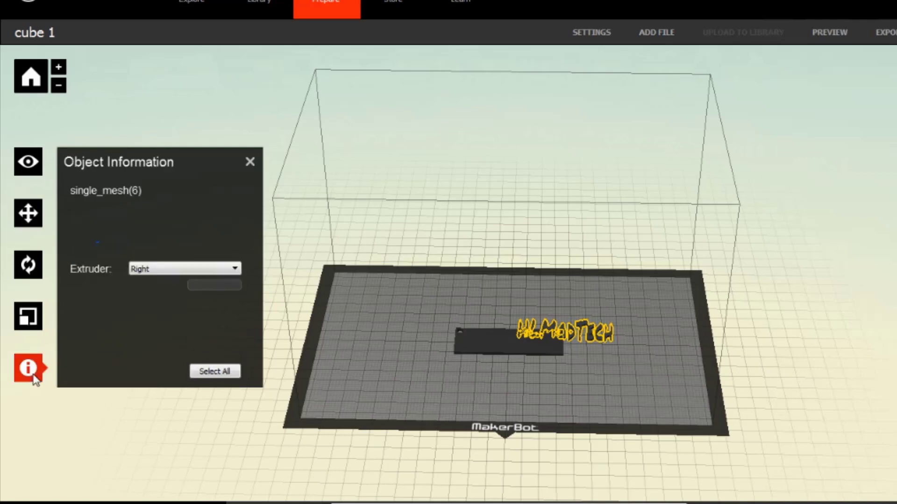
left_click(151, 274)
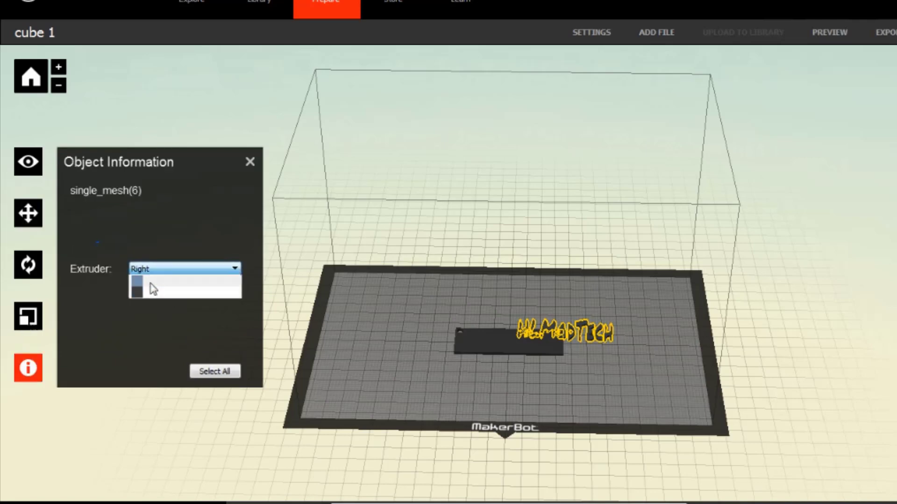
left_click(152, 284)
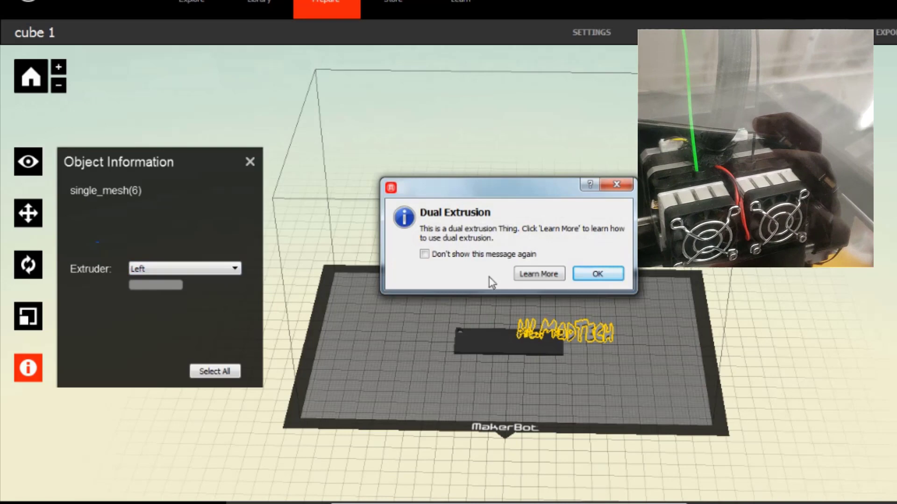
left_click(594, 274)
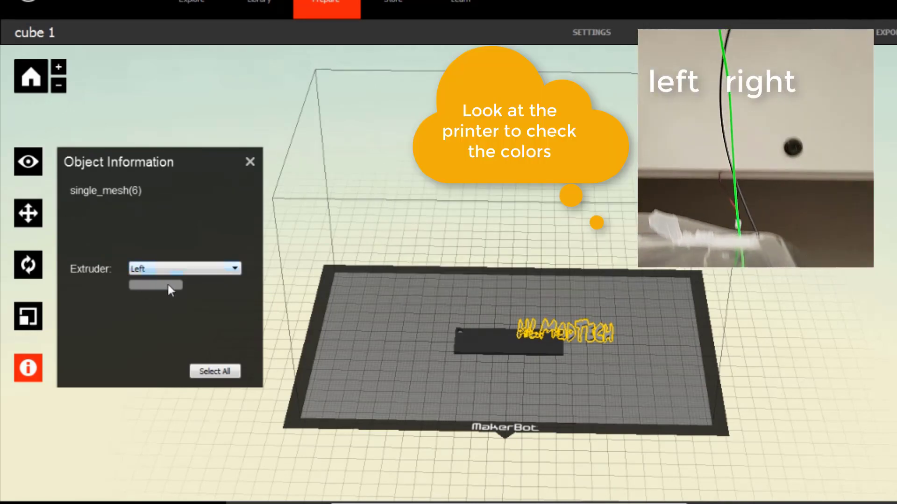
left_click(250, 161)
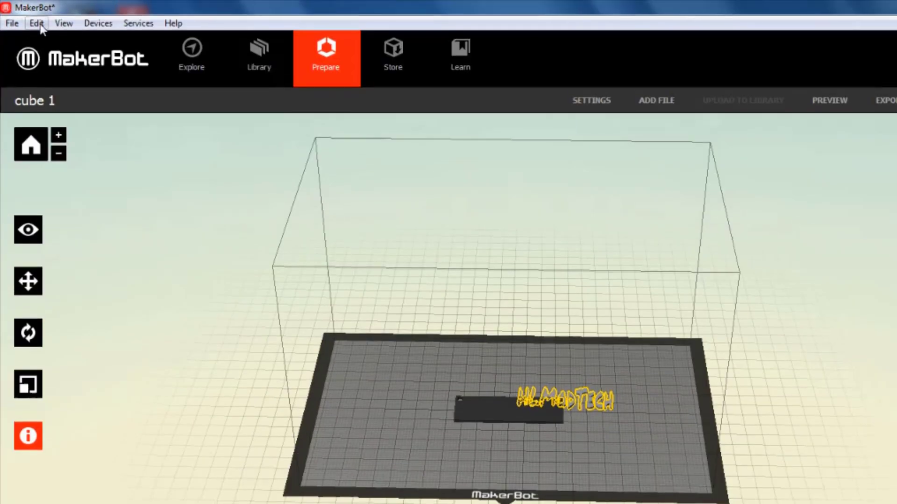
Step: In App Settings, show the left extruder as MakerBot True Blue and the right as MakerBot True Gray
left_click(37, 22)
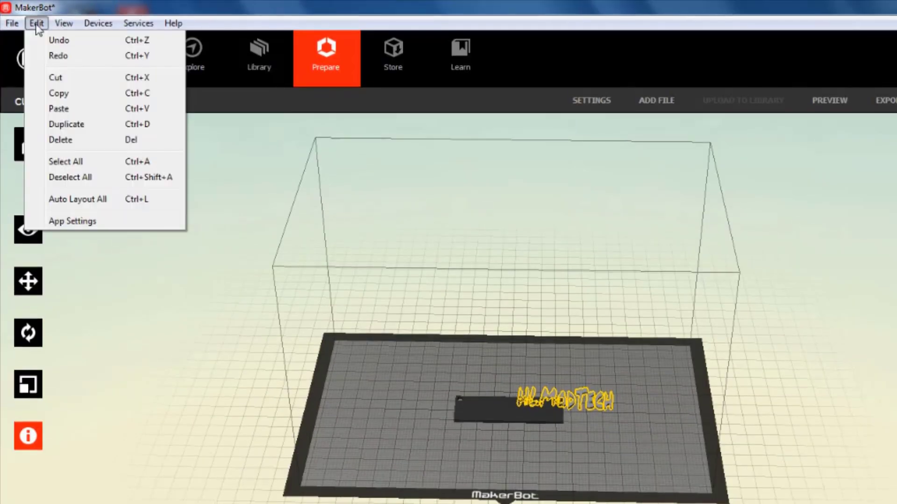
left_click(72, 221)
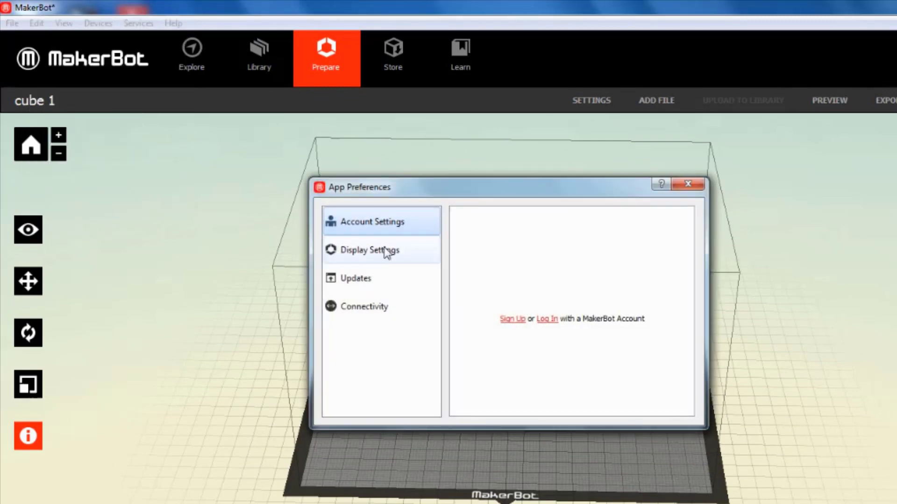
left_click(373, 251)
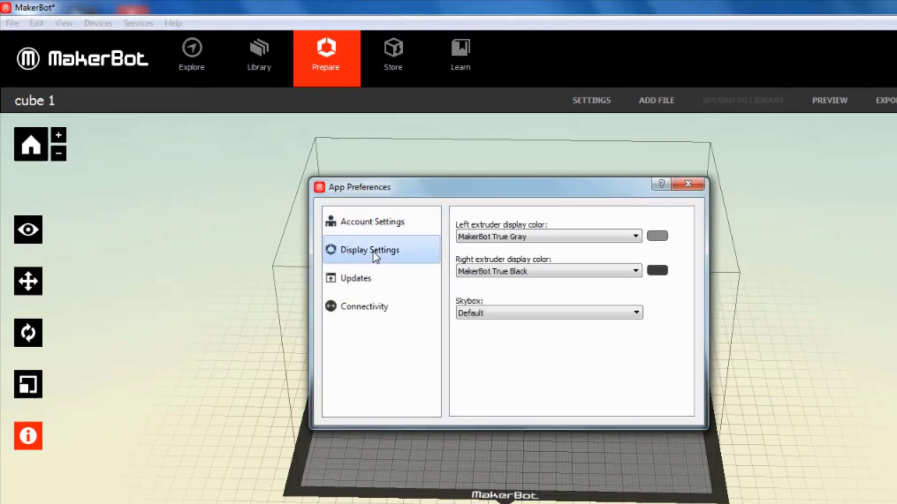
left_click(592, 239)
left_click(516, 295)
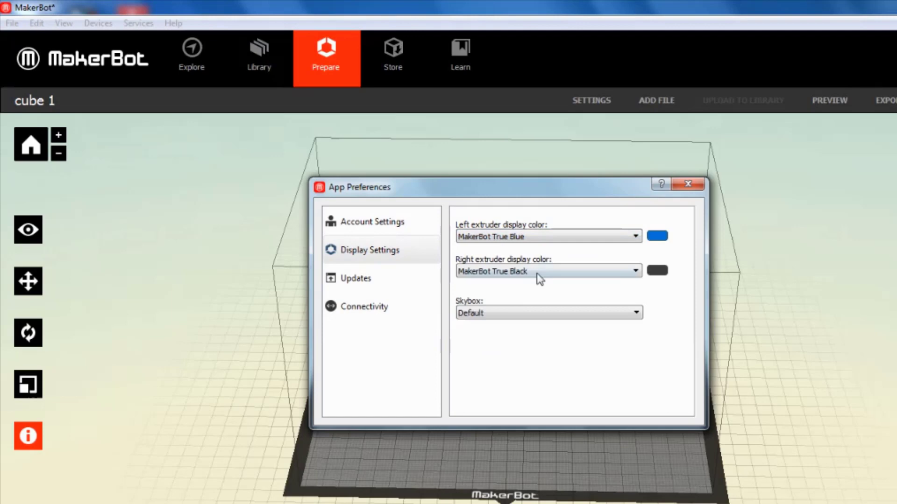
left_click(540, 279)
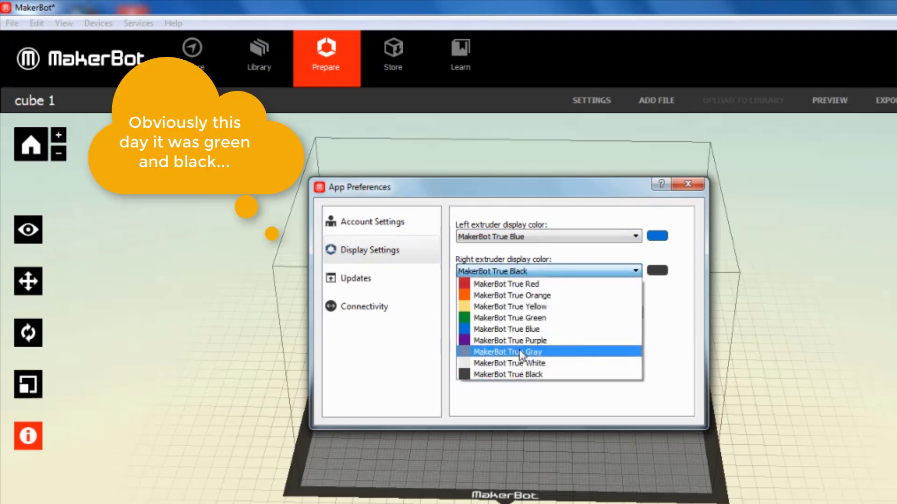
left_click(535, 348)
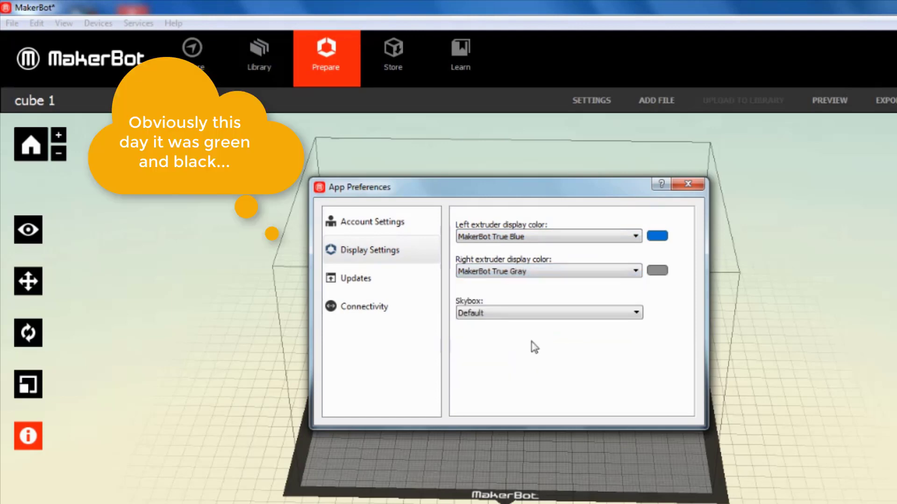
left_click(688, 185)
left_click(623, 435)
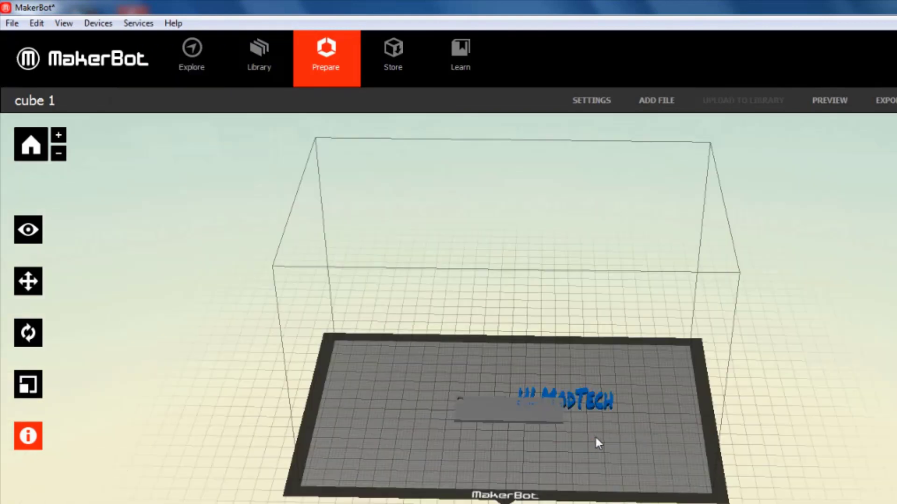
Step: Centre the HLModTech lettering at X and Y 0.00 mm and raise it to Z 2.00 mm
scroll(595, 435, "up", 2)
left_click(627, 430)
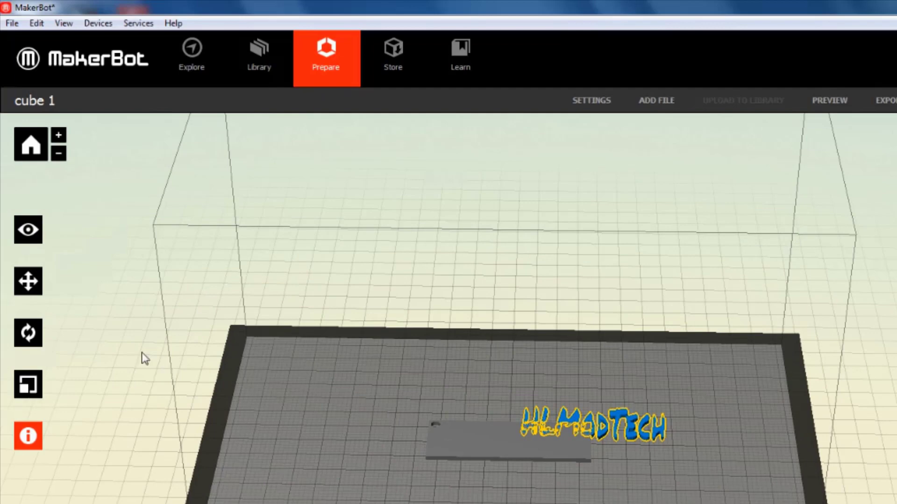
left_click(28, 281)
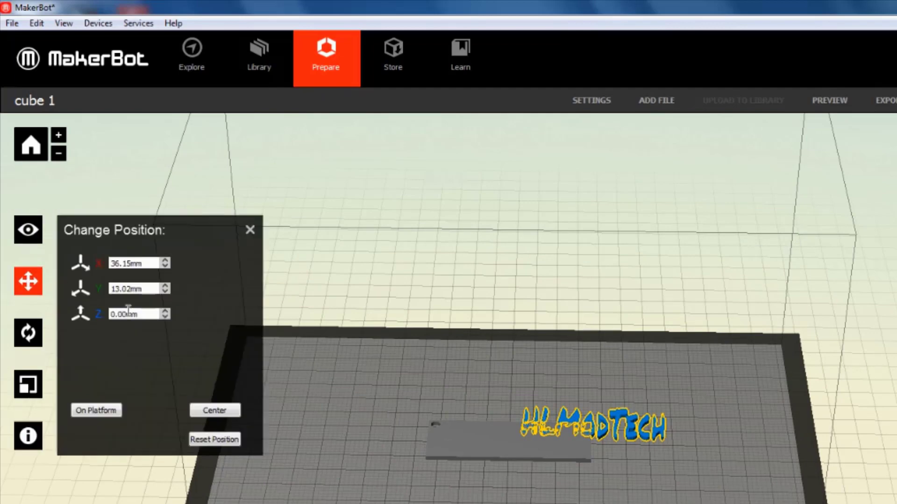
left_click_drag(127, 315, 65, 313)
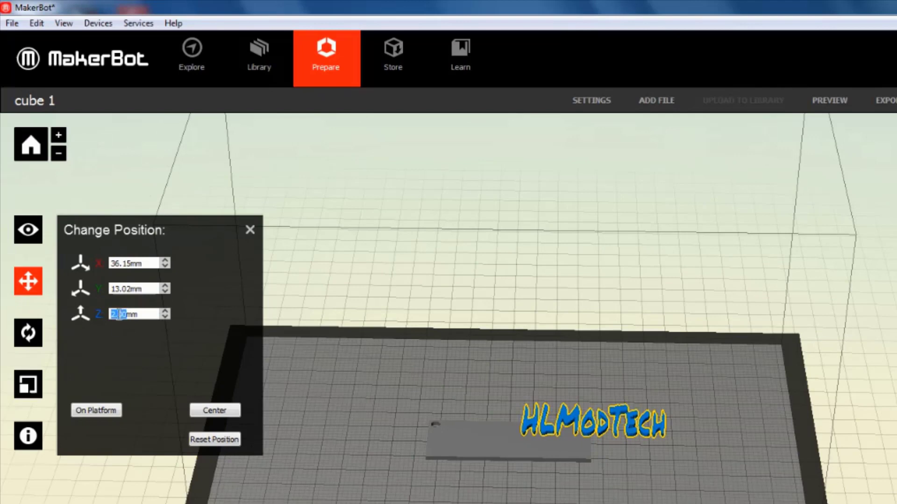
left_click(211, 411)
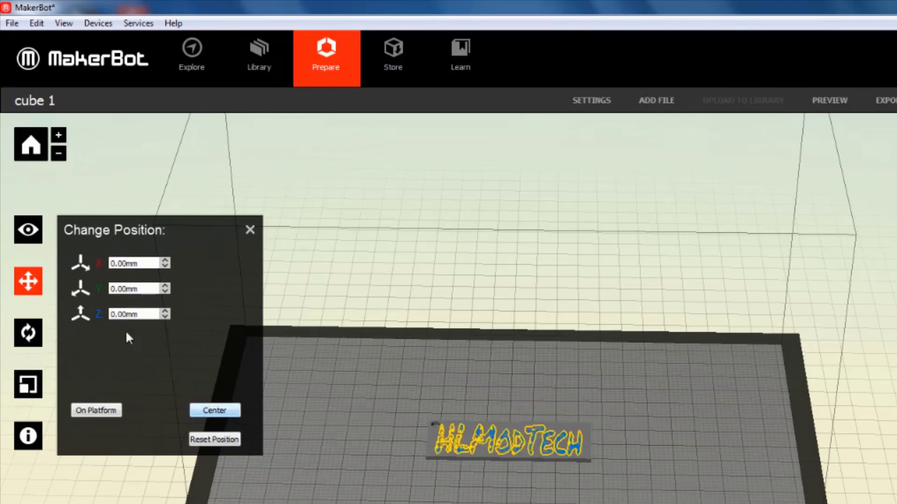
type("2")
key("Return")
scroll(388, 421, "up", 2)
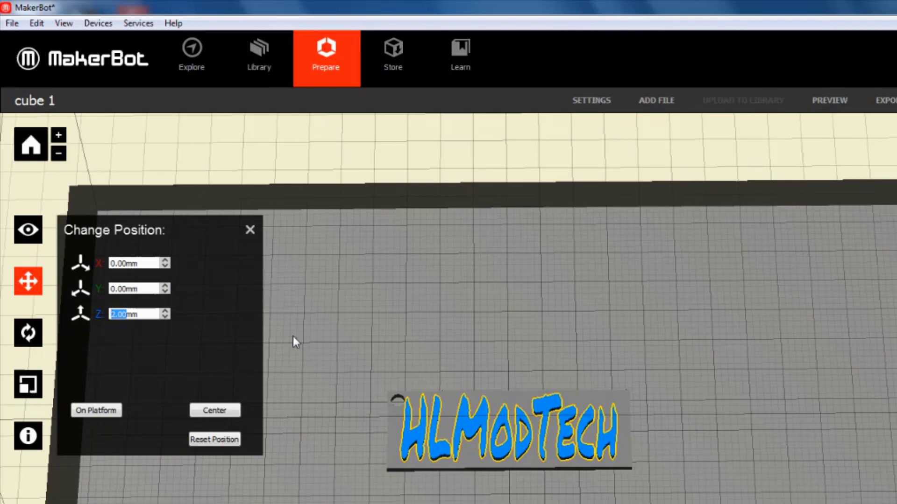
Step: Narrow the lettering to 59.25 mm wide, keeping Y at 21.31 mm
left_click(28, 387)
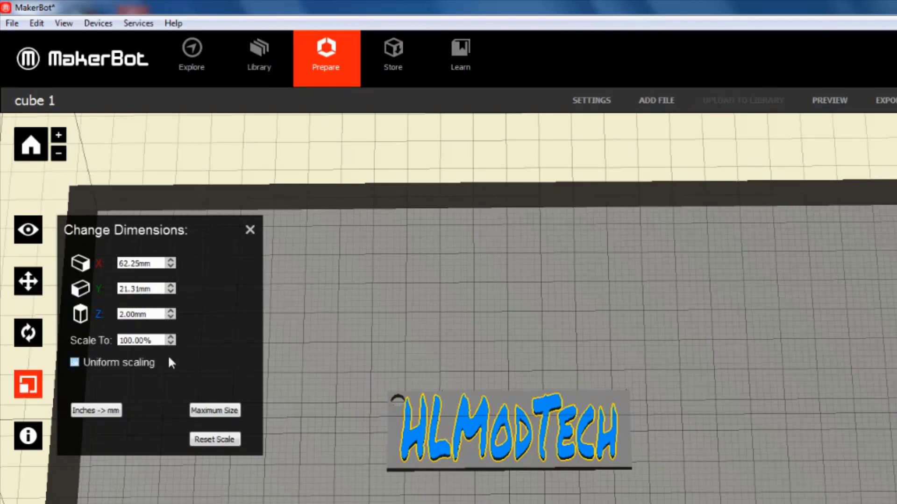
left_click(172, 292)
left_click(171, 286)
left_click(171, 265)
left_click(171, 266)
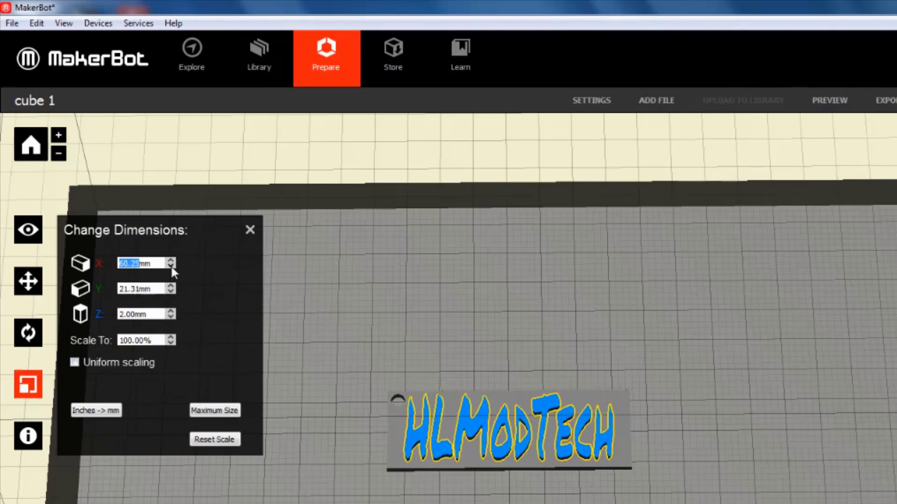
left_click(171, 266)
Step: Adjust the lettering's position, then deselect it and view the assembled keychain
left_click(28, 281)
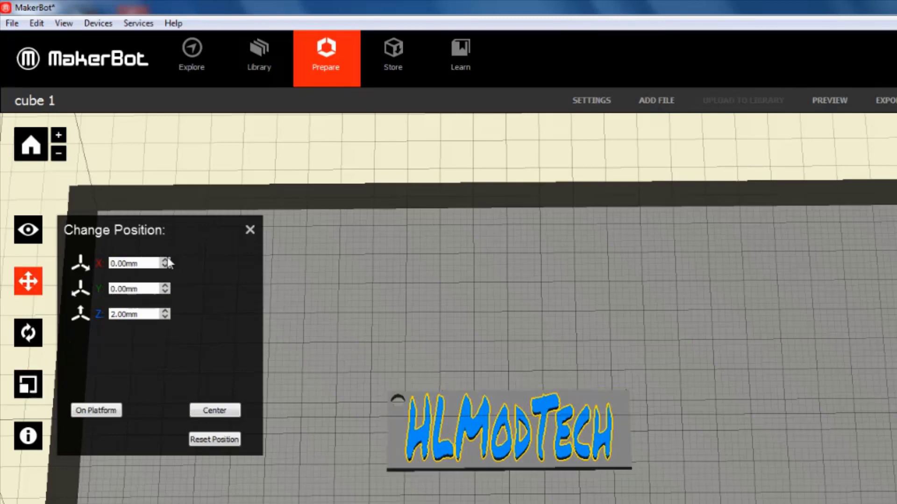
left_click(165, 290)
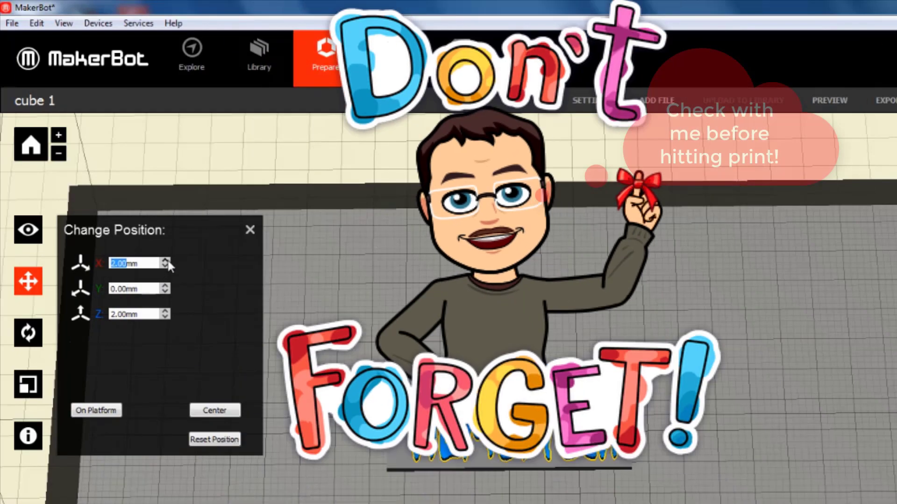
left_click(337, 417)
mouse_move(337, 417)
left_mouse_down()
mouse_move(380, 390)
mouse_move(335, 422)
left_mouse_up()
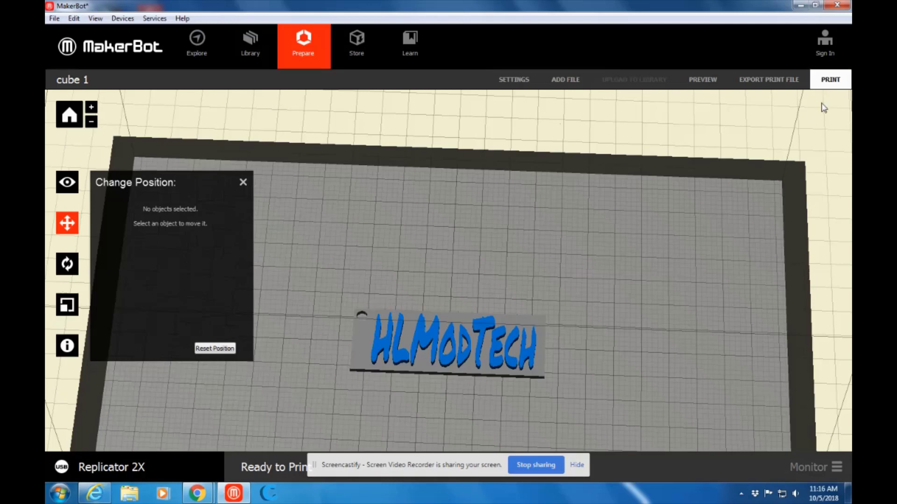
Step: Send the cube 1 keychain job to the Replicator 2X
left_click(829, 80)
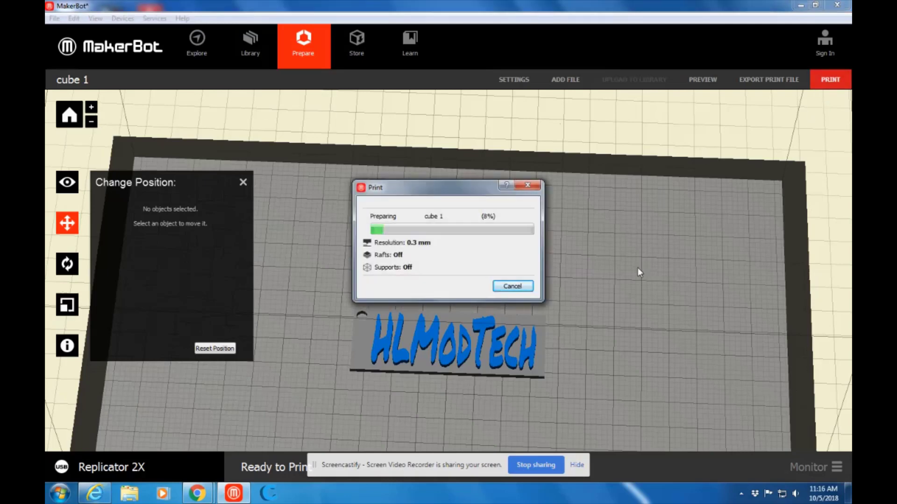